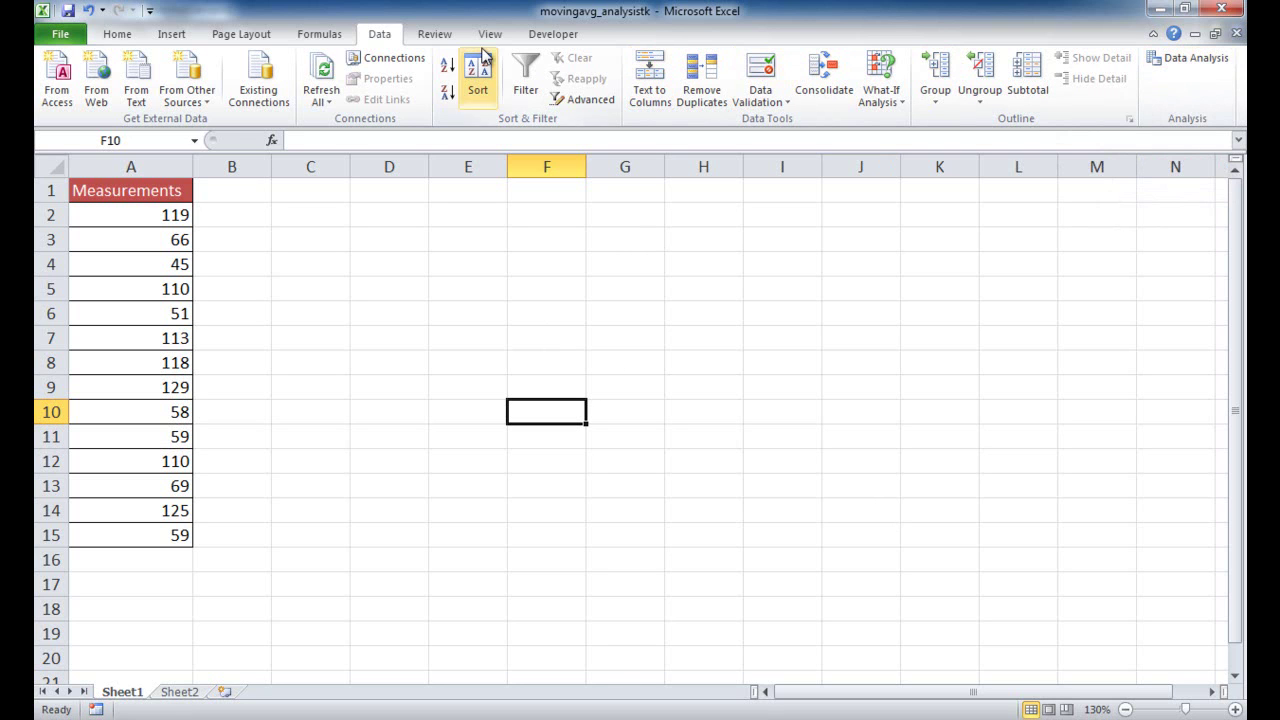
- Confirm the Analysis ToolPak add-in is checked in Excel's Add-Ins list
{"action": "right_click", "coordinate": [385, 42]}
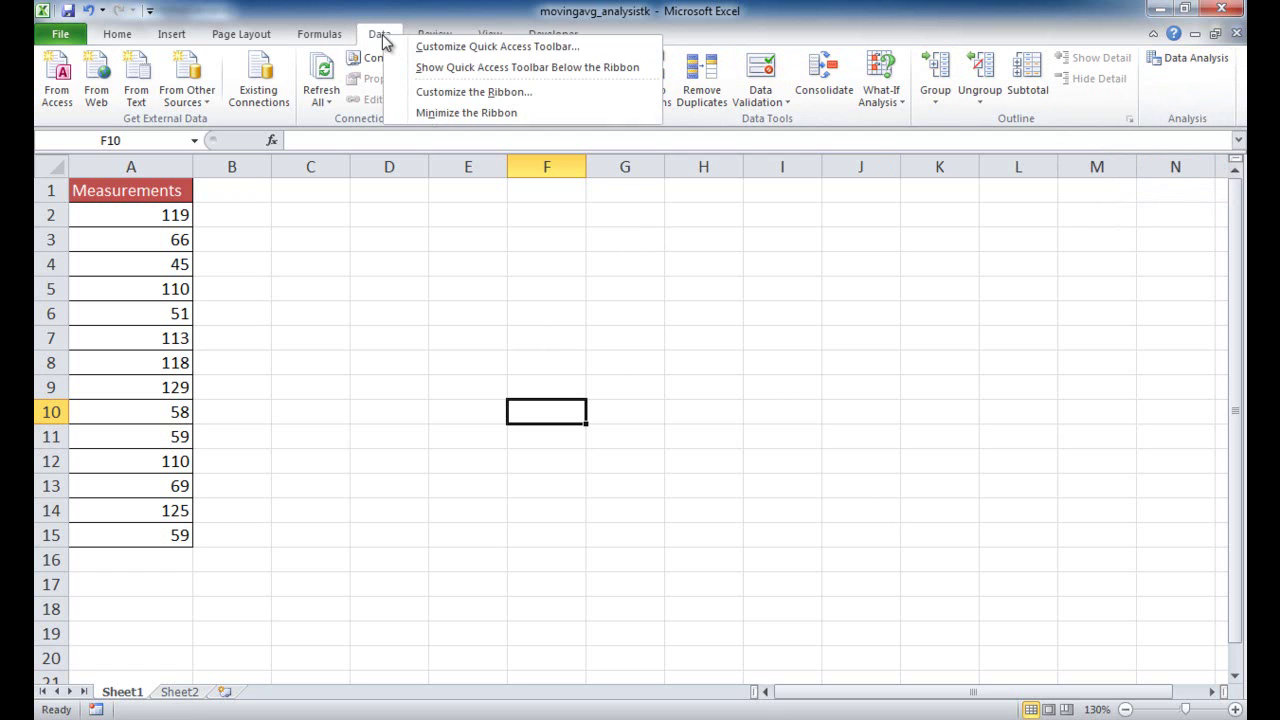
{"action": "left_click", "coordinate": [432, 90]}
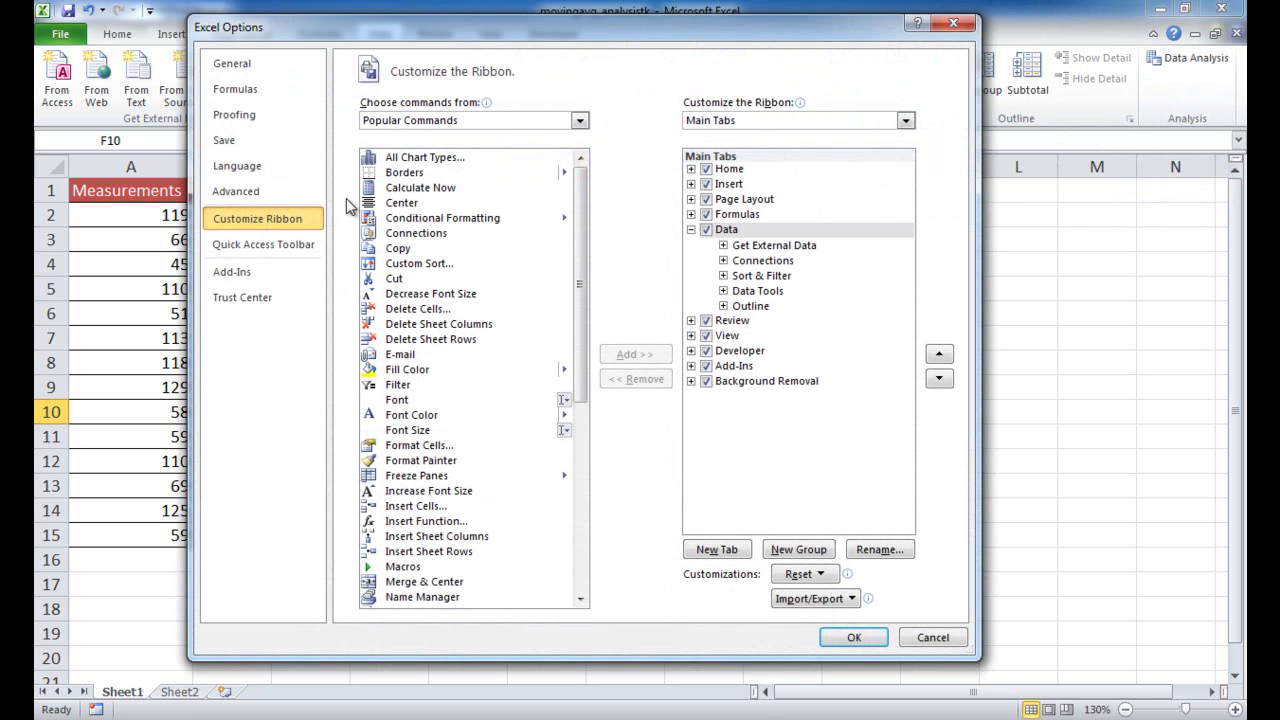
{"action": "left_click", "coordinate": [245, 271]}
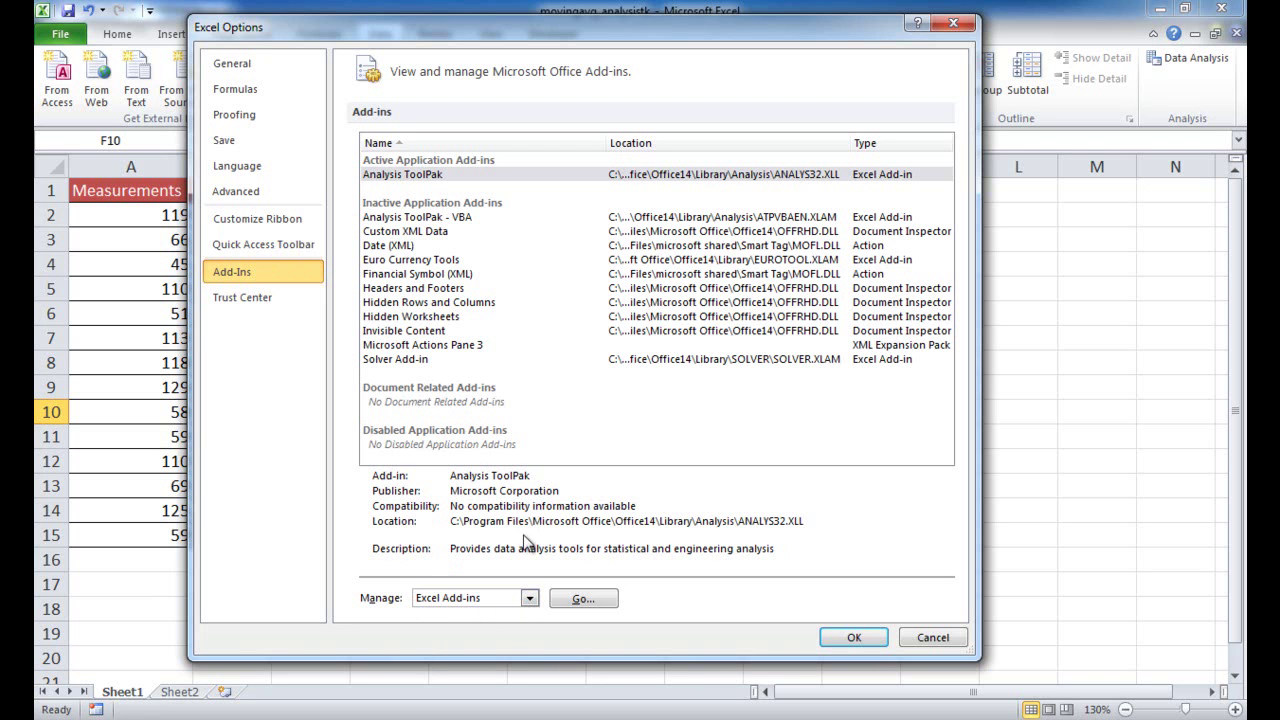
{"action": "left_click", "coordinate": [570, 598]}
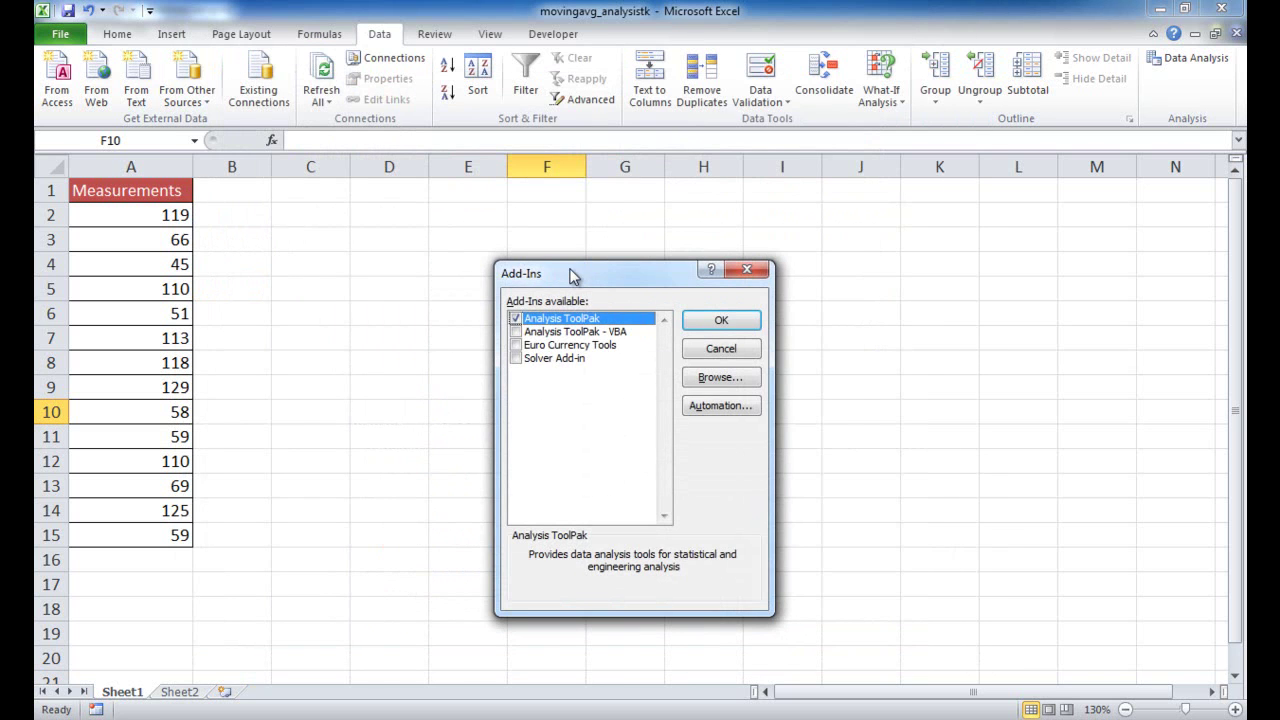
{"action": "left_click_drag", "start_coordinate": [571, 274], "coordinate": [575, 247]}
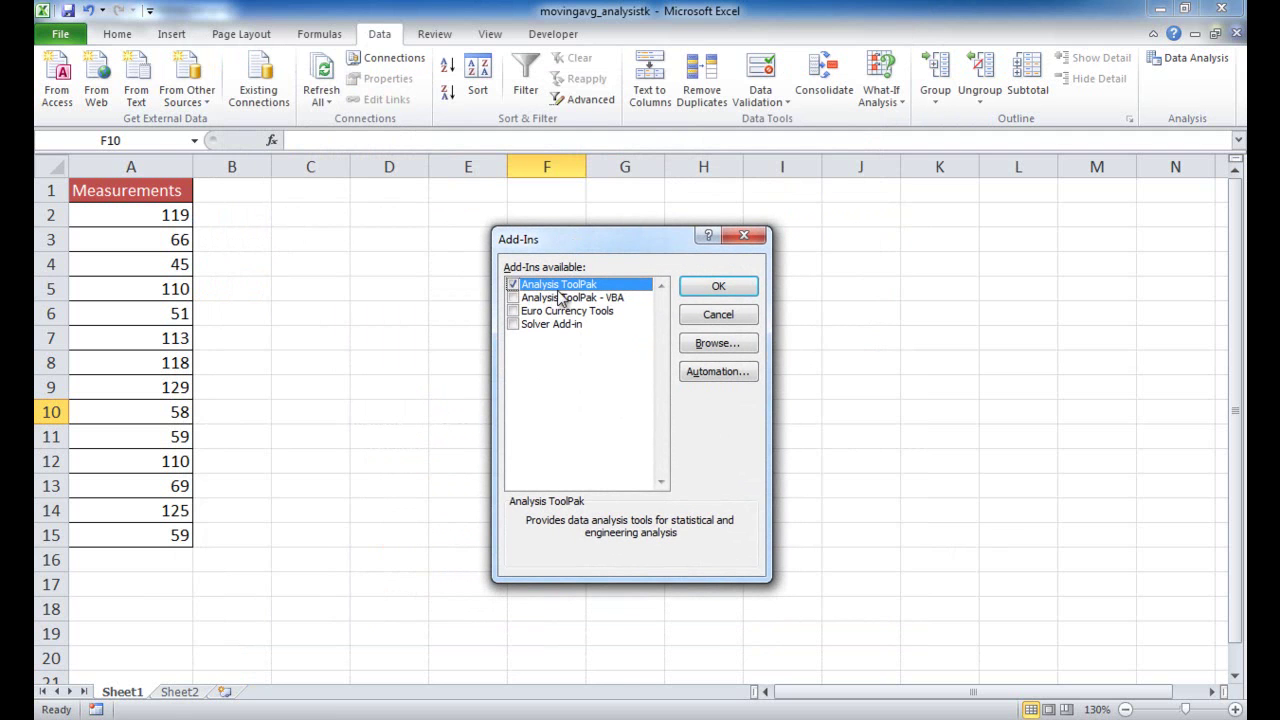
{"action": "left_click", "coordinate": [714, 287]}
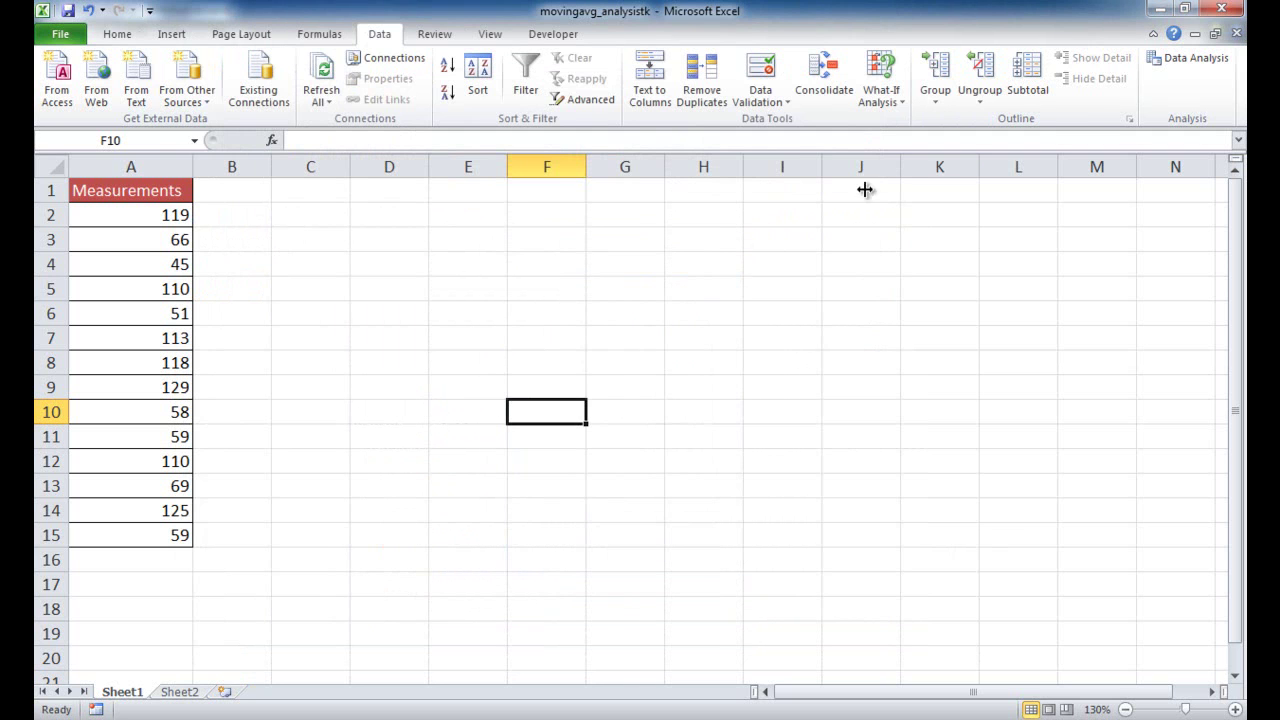
- Choose Moving Average from the Data Analysis tools list
{"action": "left_click", "coordinate": [1177, 59]}
{"action": "left_click_drag", "start_coordinate": [684, 305], "coordinate": [645, 247]}
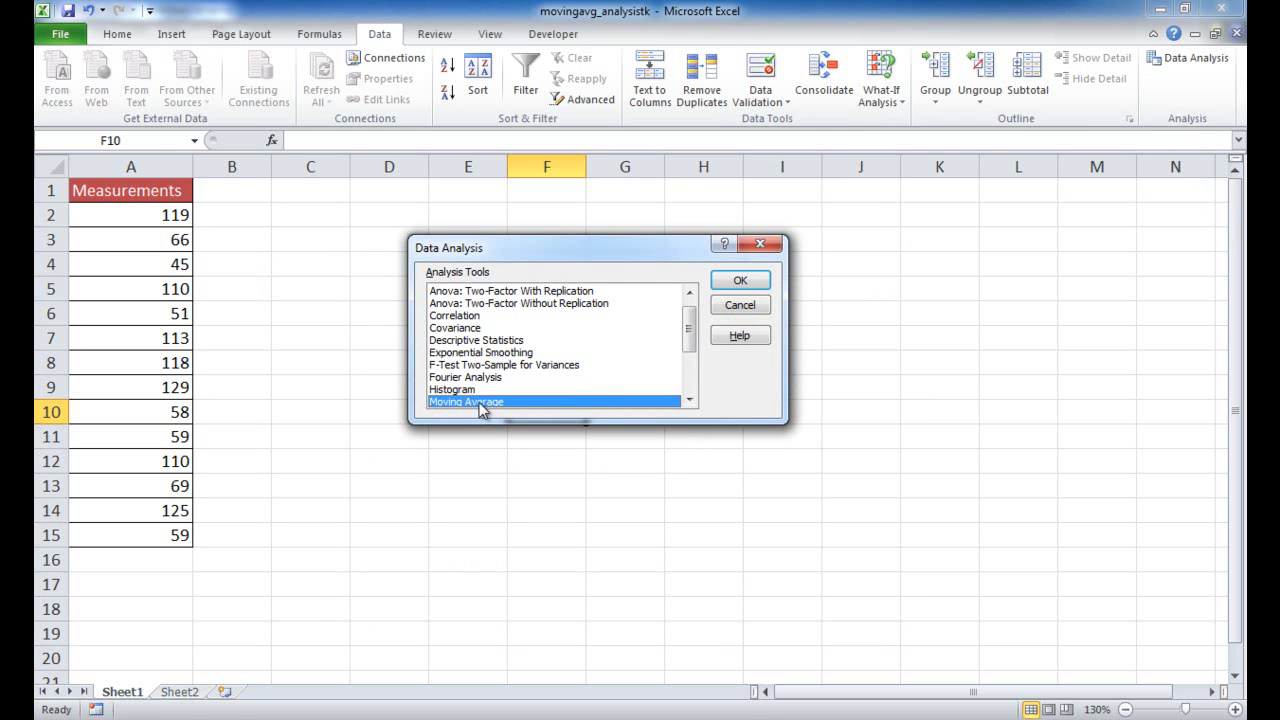
{"action": "left_click", "coordinate": [740, 280]}
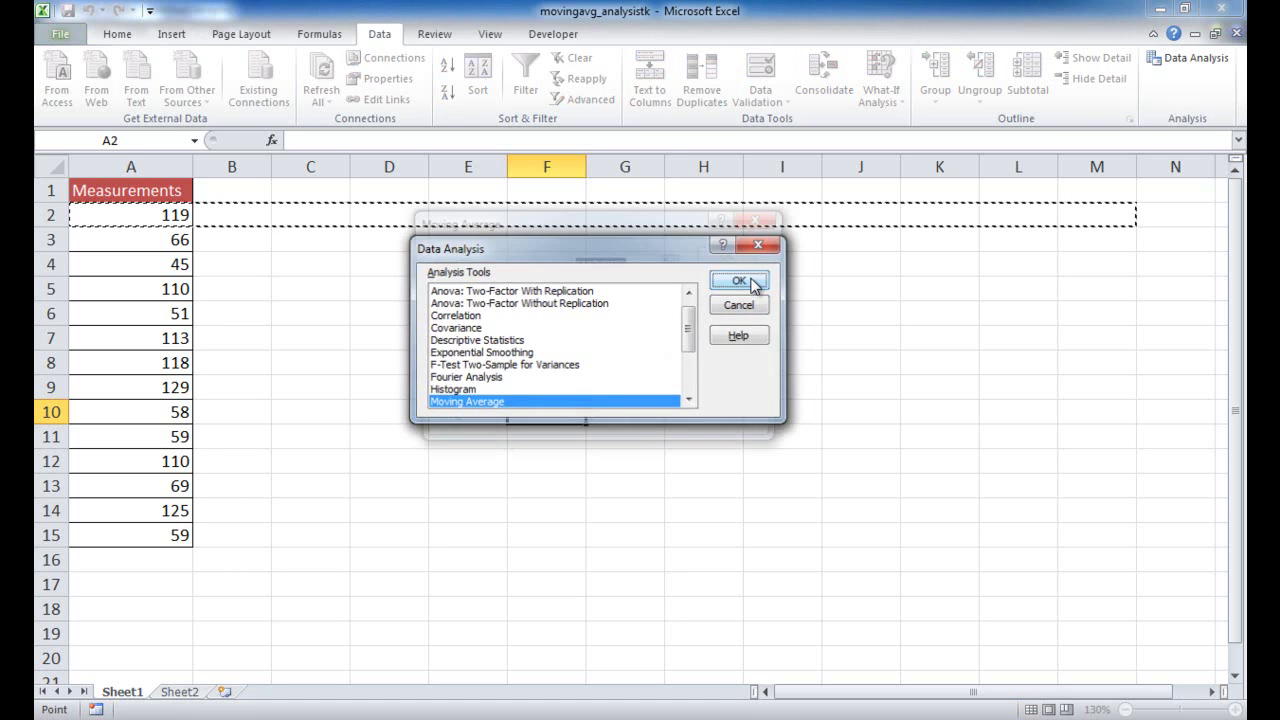
- Set the input range to A2:A15, turn off Labels in First Row, and select interval 3
{"action": "left_click_drag", "start_coordinate": [643, 216], "coordinate": [667, 304]}
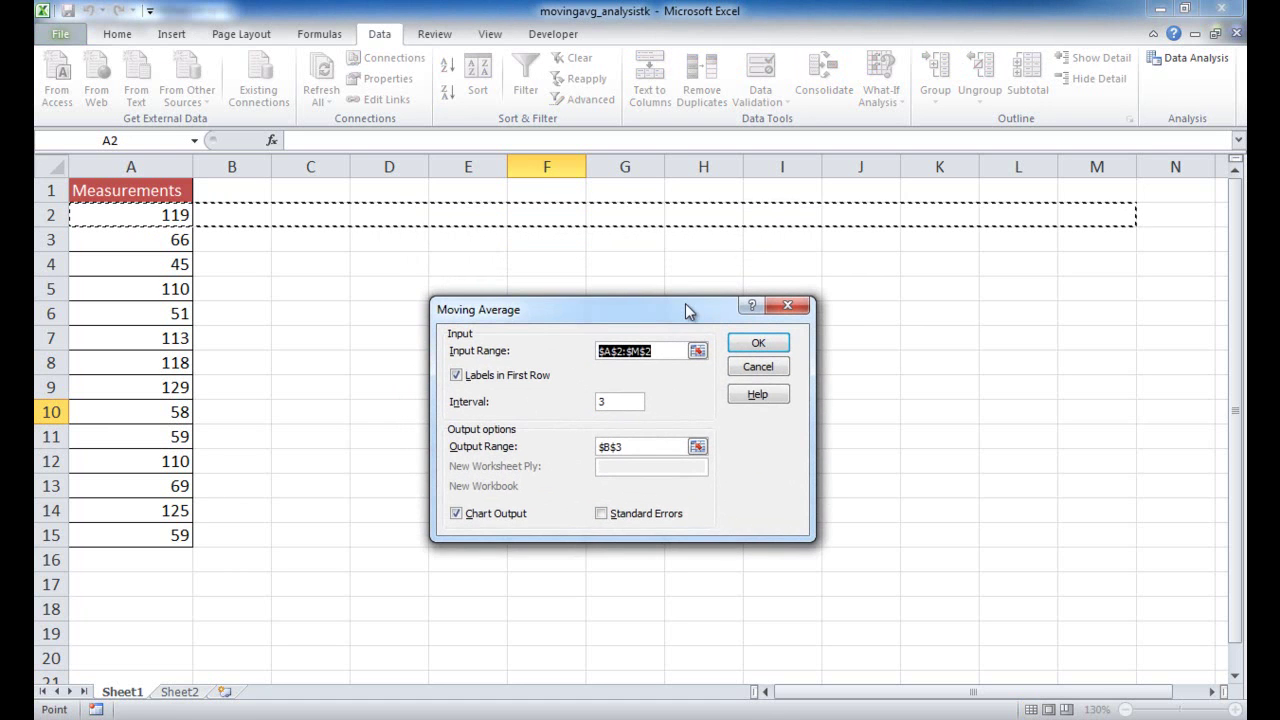
{"action": "key", "text": "Delete"}
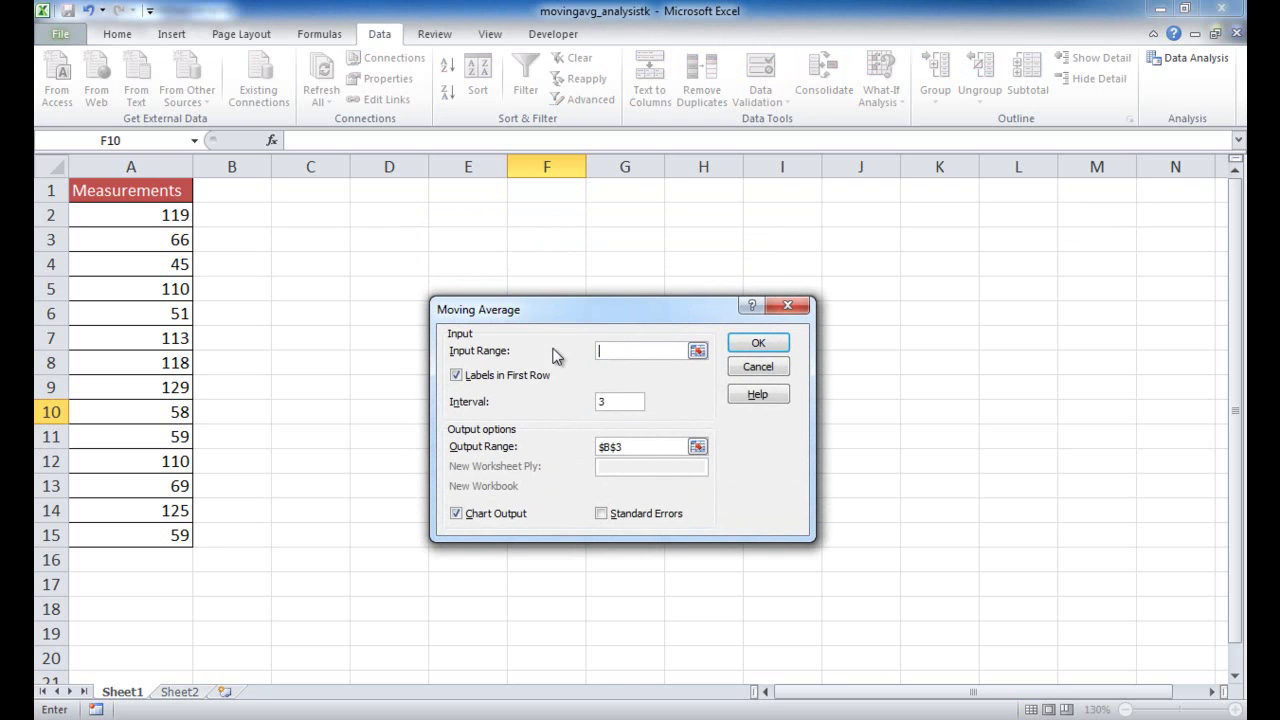
{"action": "left_click_drag", "start_coordinate": [141, 213], "coordinate": [150, 535]}
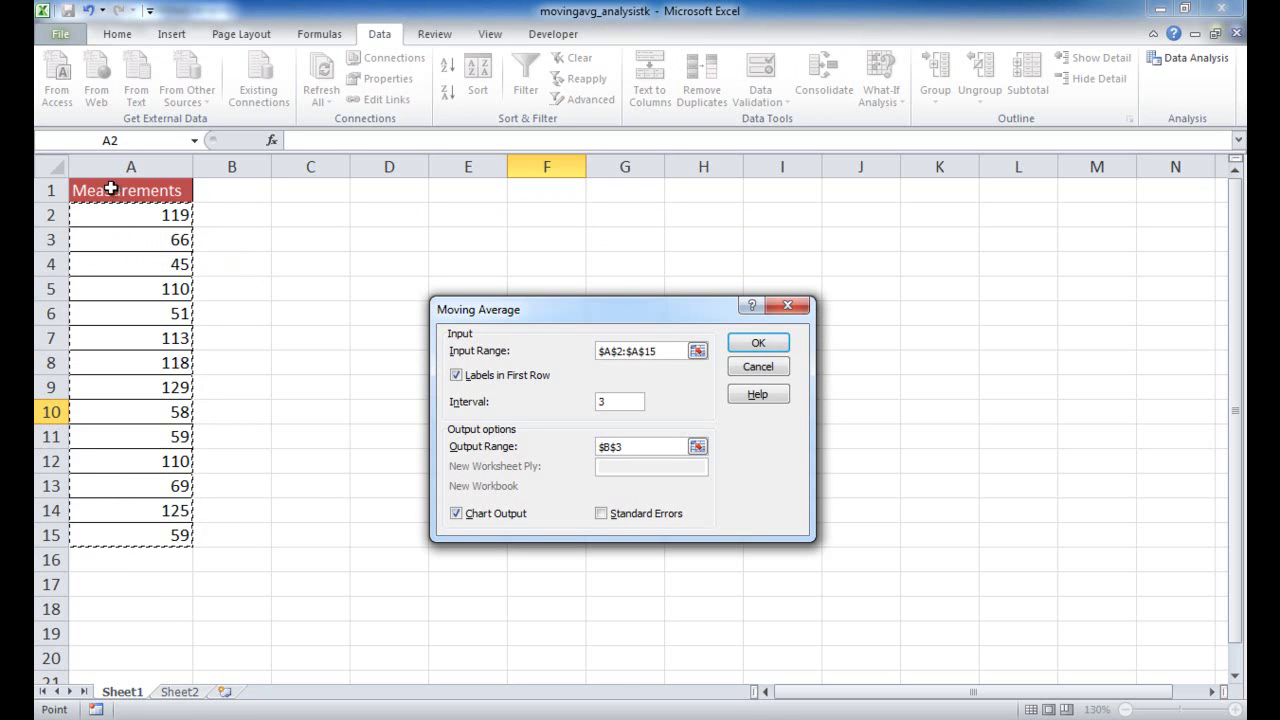
{"action": "left_click", "coordinate": [456, 377]}
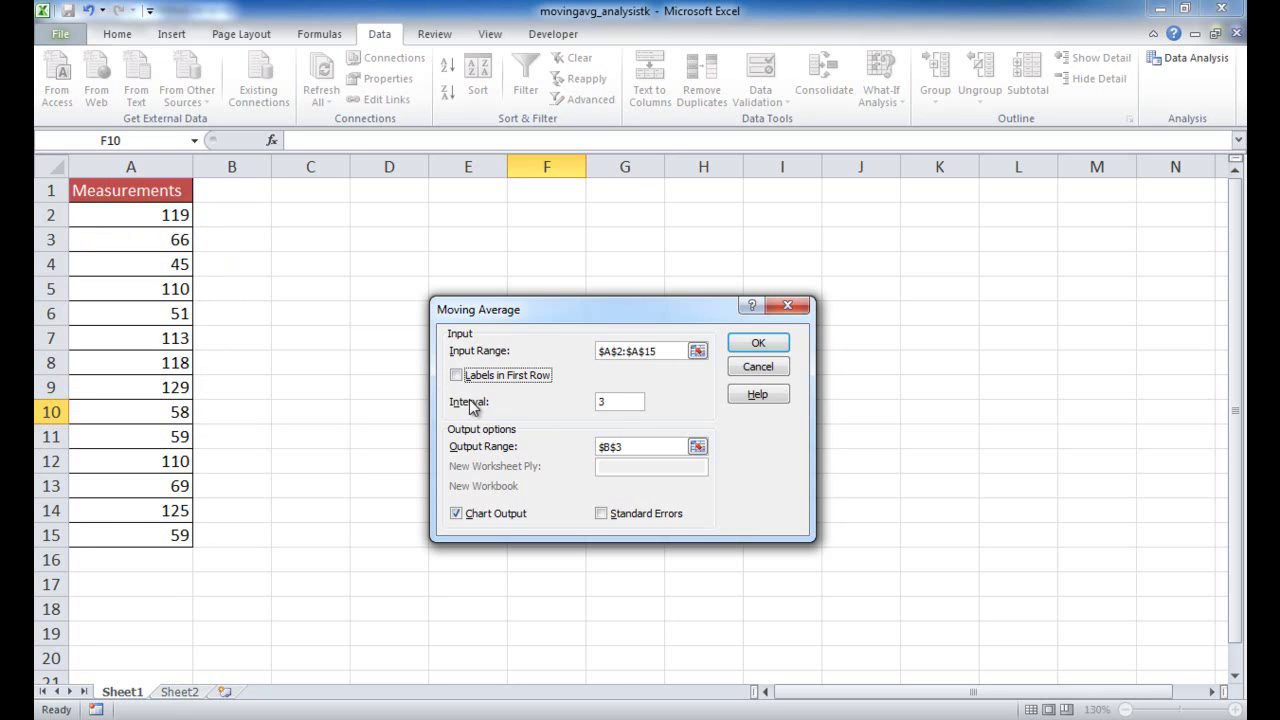
{"action": "double_click", "coordinate": [615, 403]}
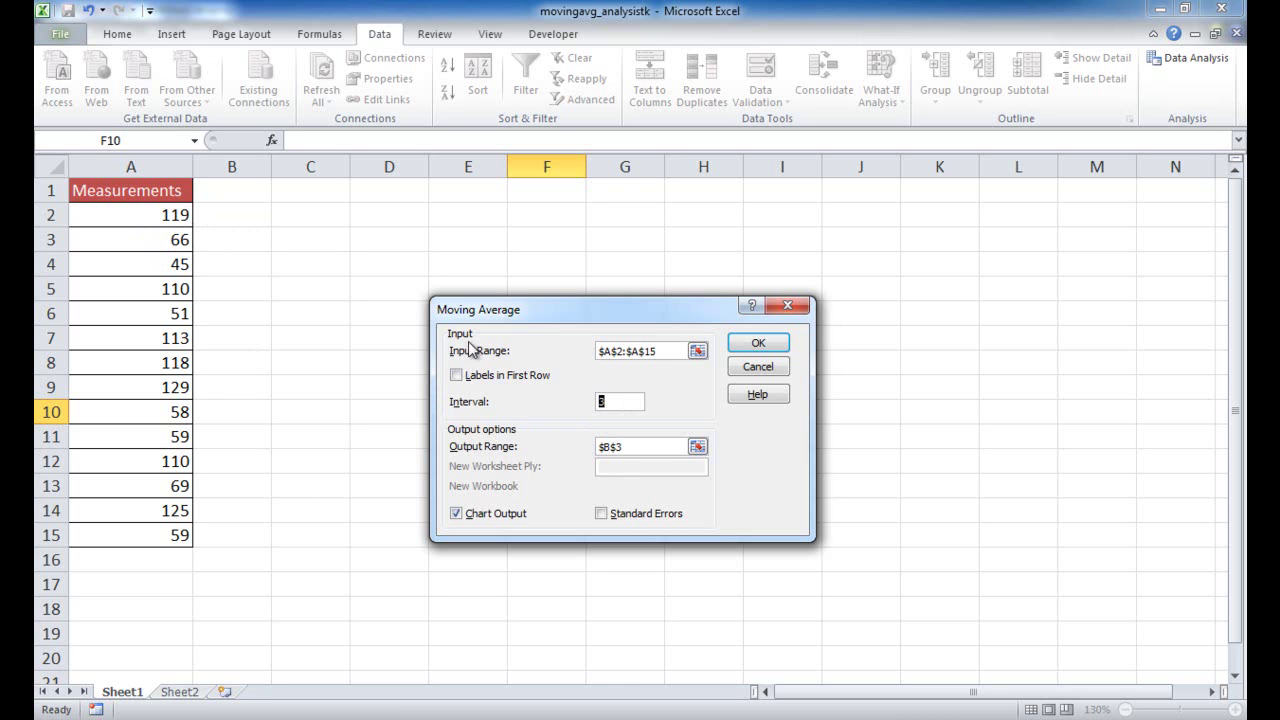
- Output the moving average starting at B2 and place the resulting chart beside the data
{"action": "left_click", "coordinate": [632, 450]}
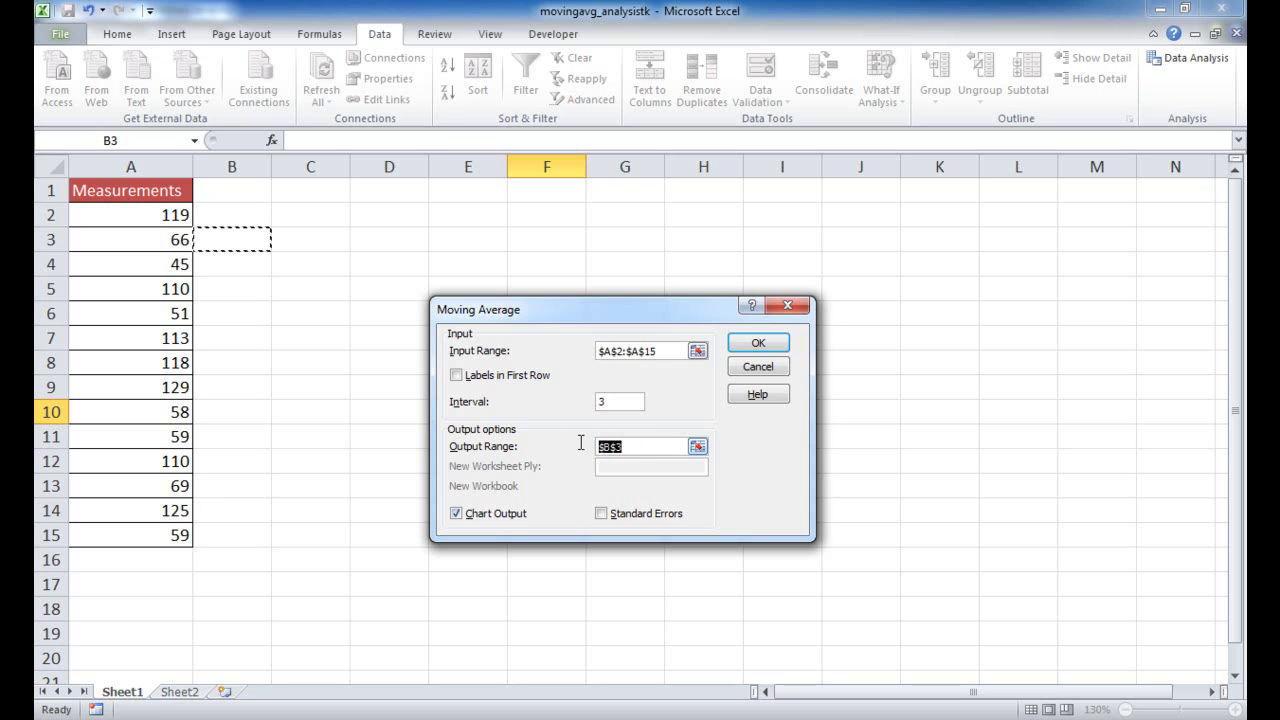
{"action": "left_click", "coordinate": [234, 216]}
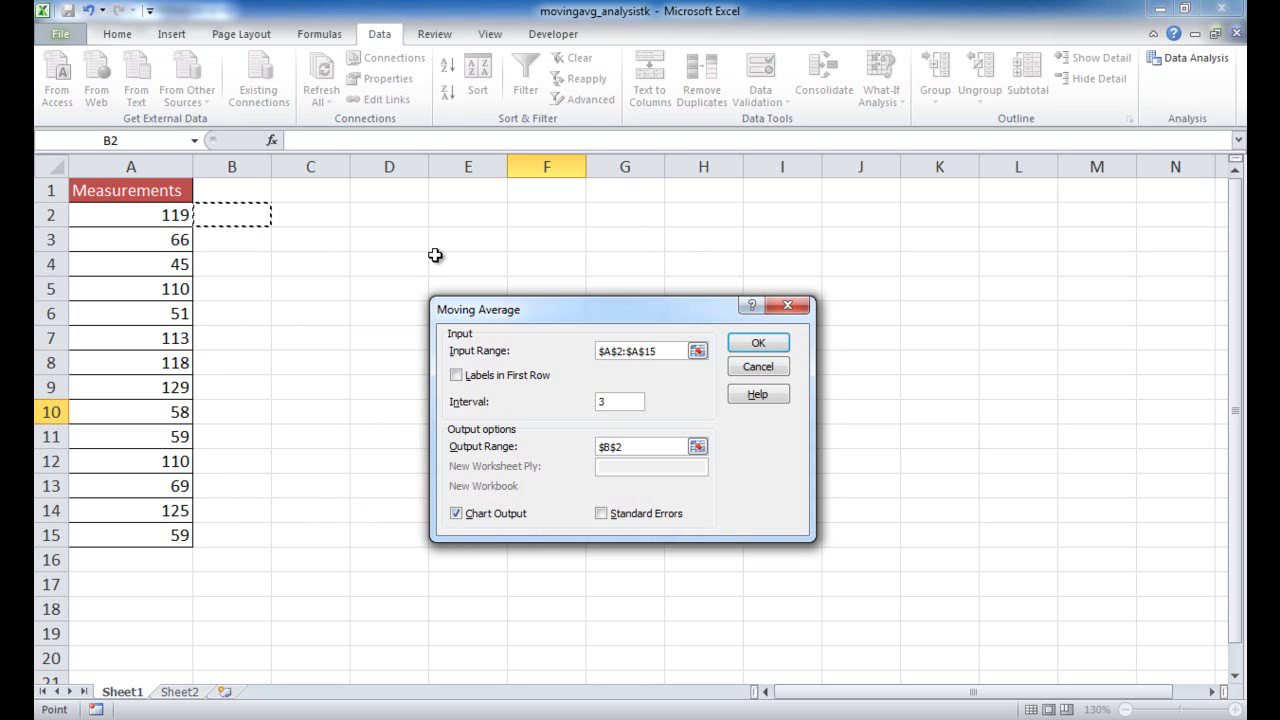
{"action": "left_click", "coordinate": [759, 345]}
{"action": "left_click_drag", "start_coordinate": [626, 214], "coordinate": [666, 238]}
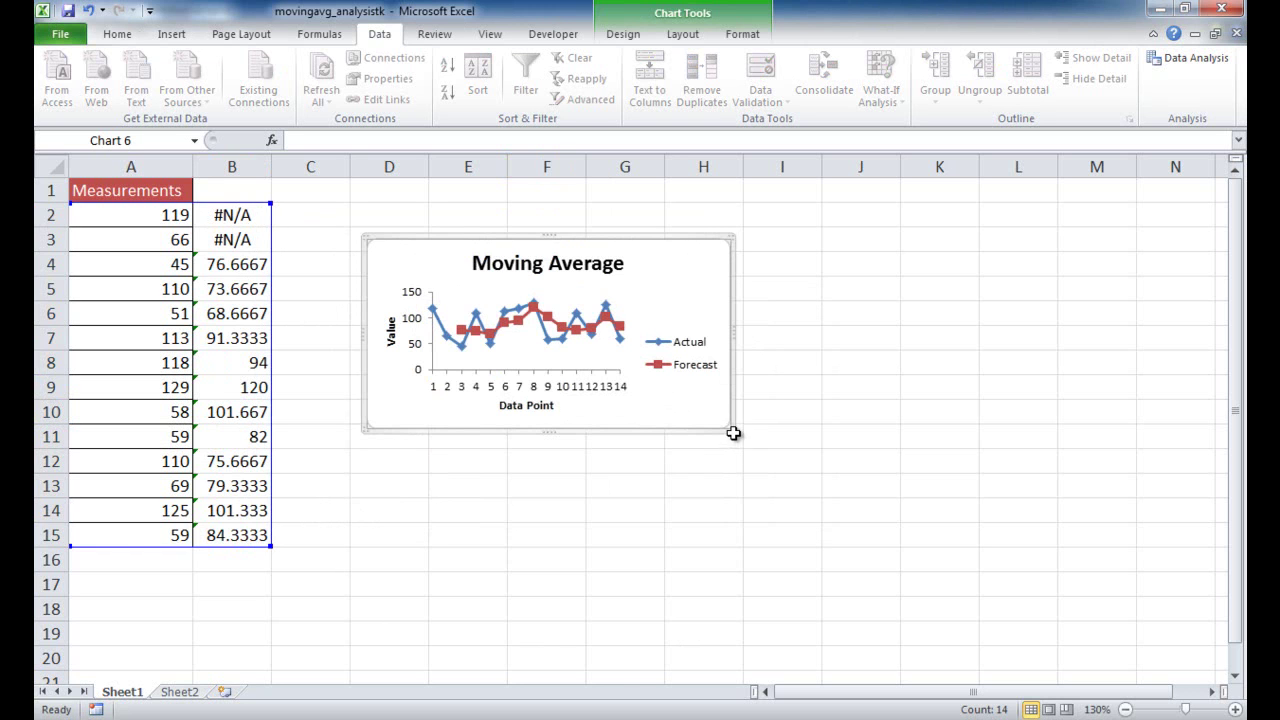
- Enlarge the Sheet1 Moving Average chart
{"action": "left_click_drag", "start_coordinate": [729, 428], "coordinate": [1020, 614]}
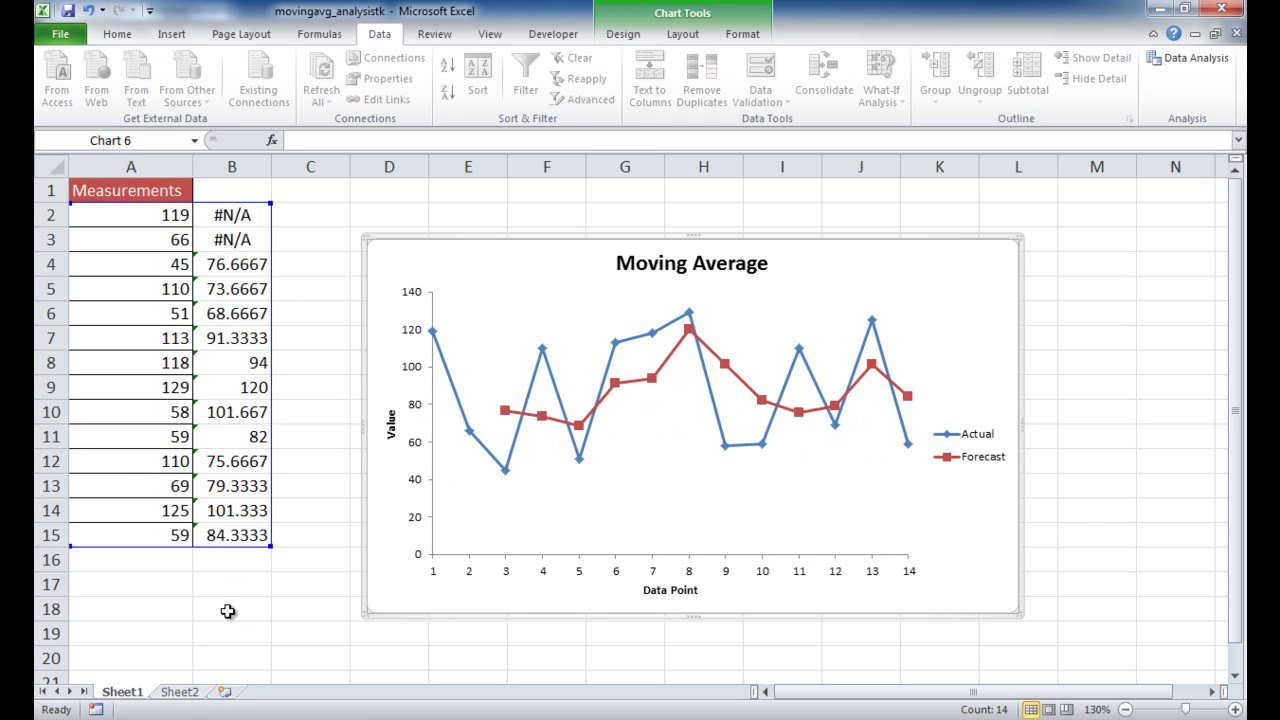
- Switch to Sheet2 with the Period and Item1 data
{"action": "left_click", "coordinate": [185, 692]}
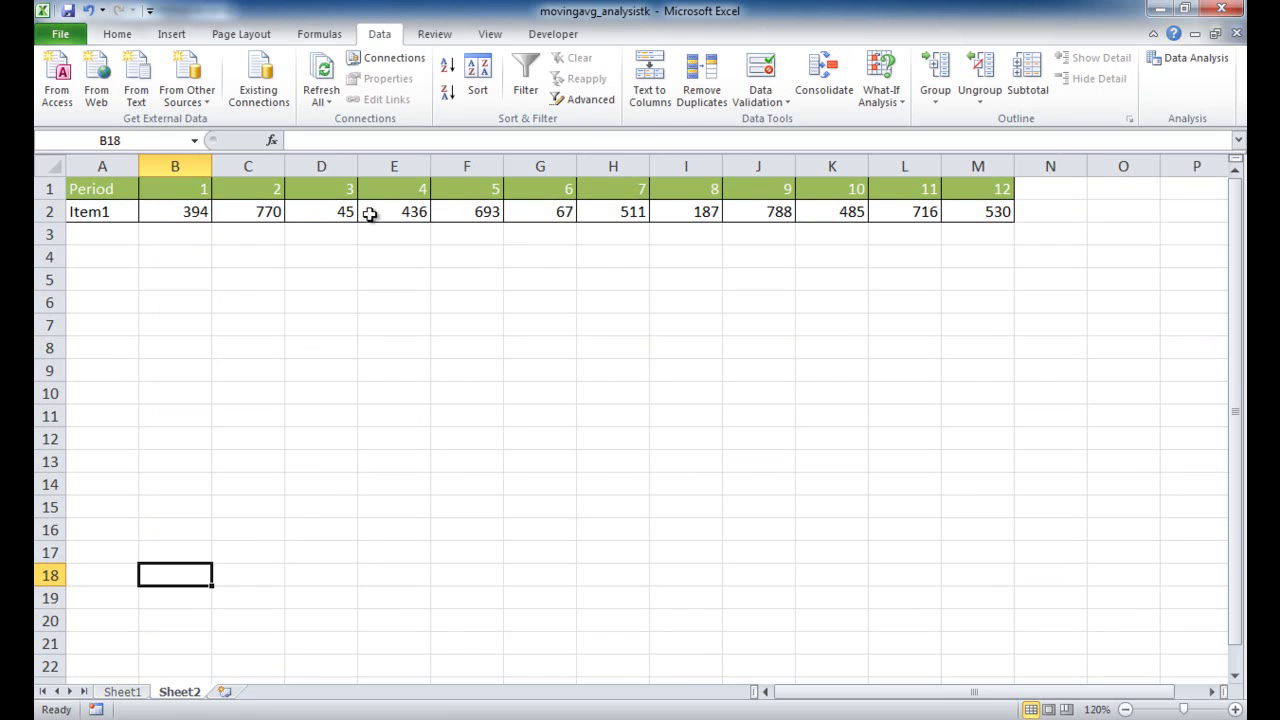
- On Sheet2, select an empty cell and choose Moving Average from Data Analysis
{"action": "left_click", "coordinate": [463, 342]}
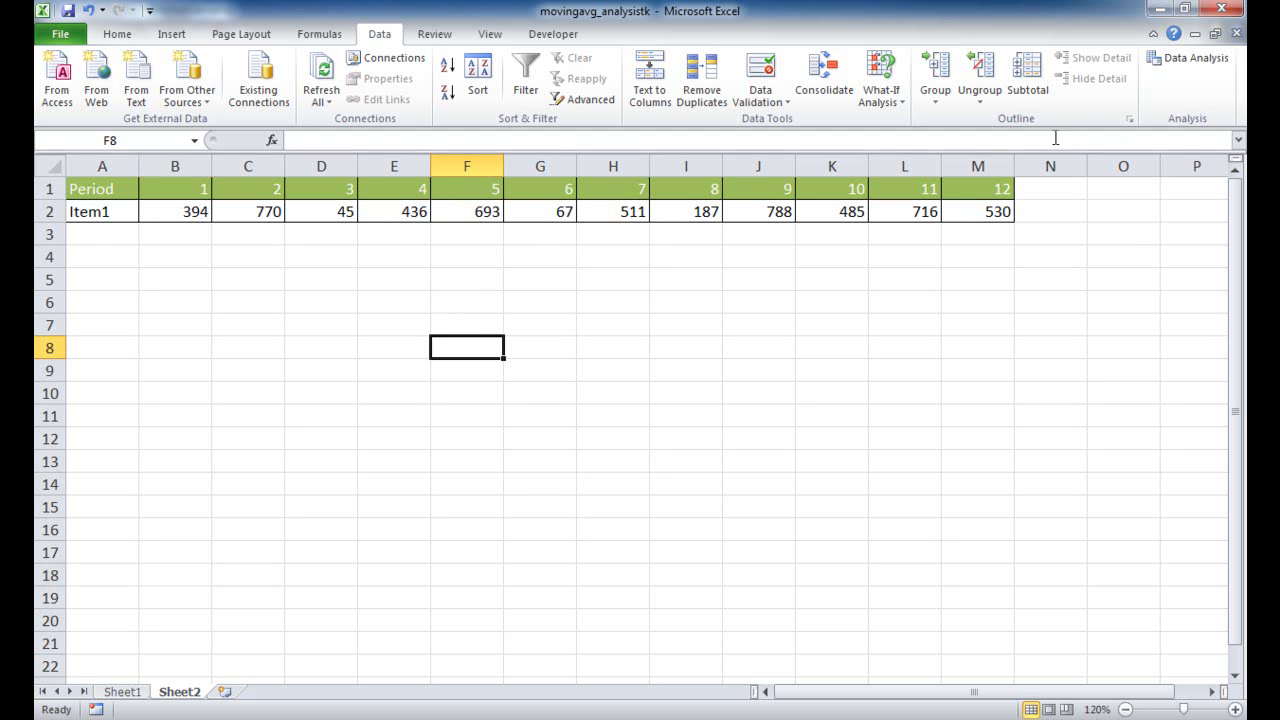
{"action": "left_click", "coordinate": [1195, 58]}
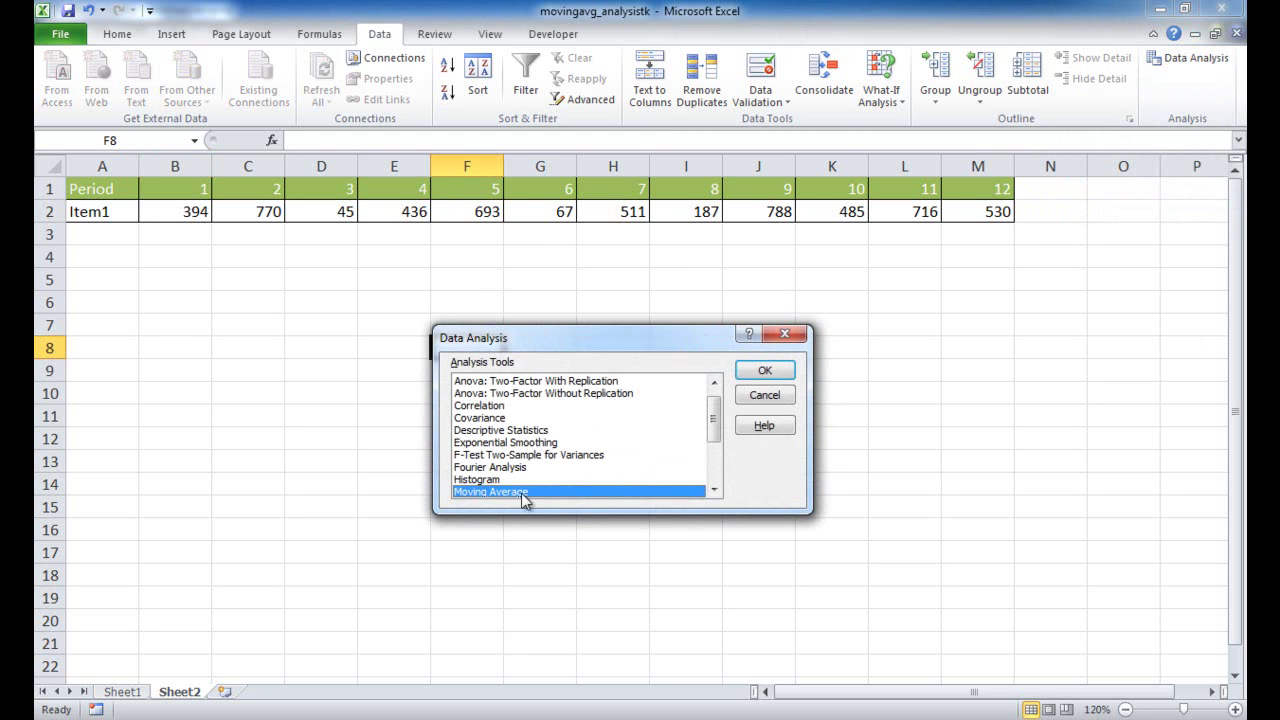
{"action": "left_click", "coordinate": [776, 372]}
{"action": "left_click_drag", "start_coordinate": [670, 328], "coordinate": [652, 351]}
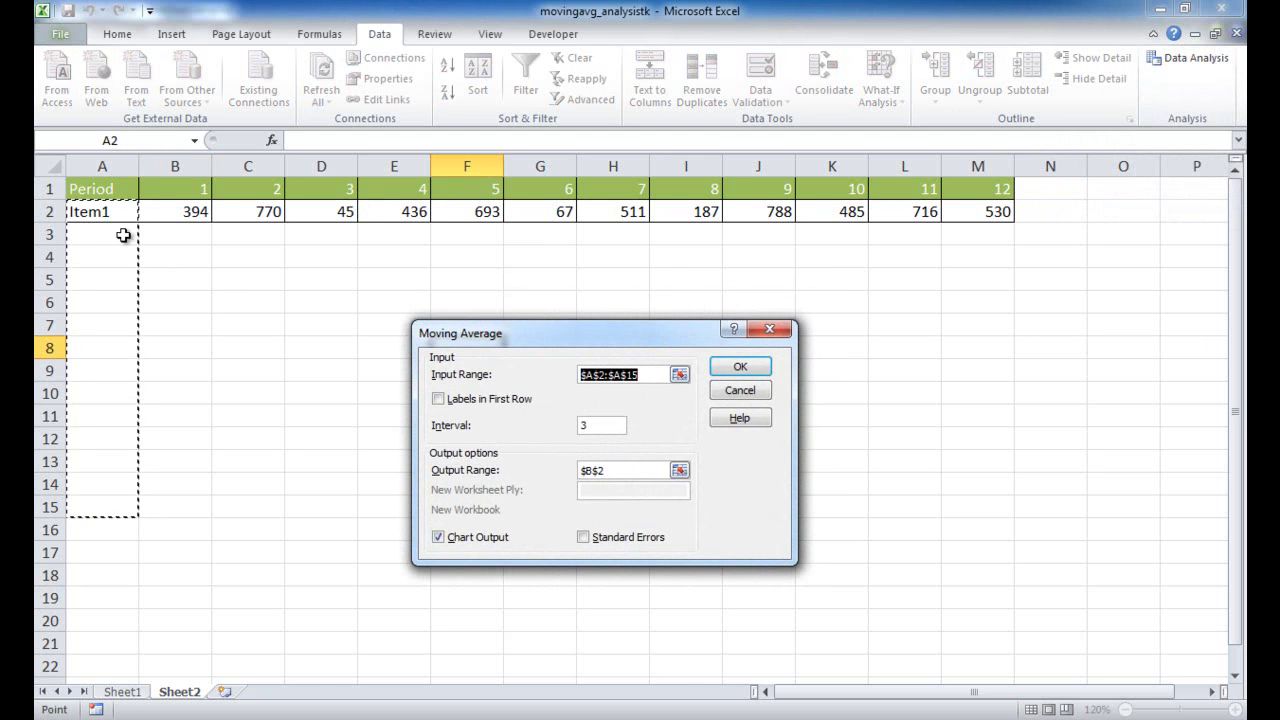
- Run a 5-period moving average on B2:M2 with output starting at B3
{"action": "left_click_drag", "start_coordinate": [170, 210], "coordinate": [971, 217]}
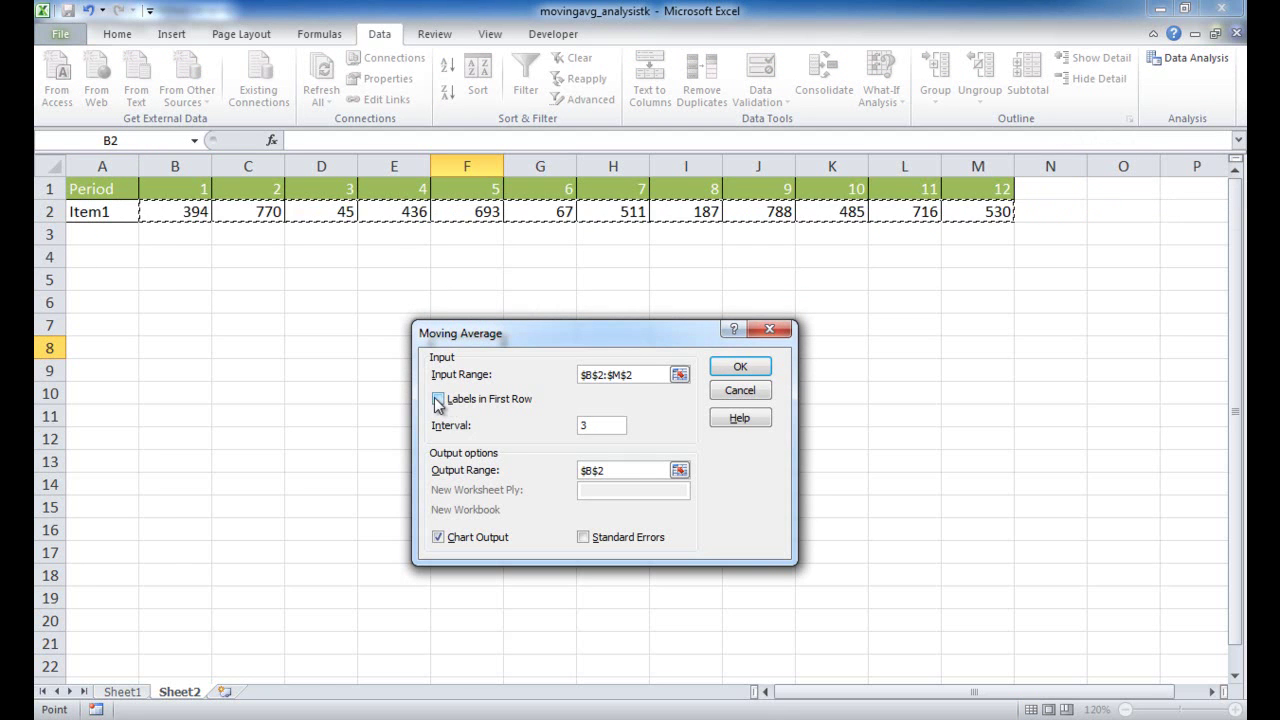
{"action": "double_click", "coordinate": [601, 425]}
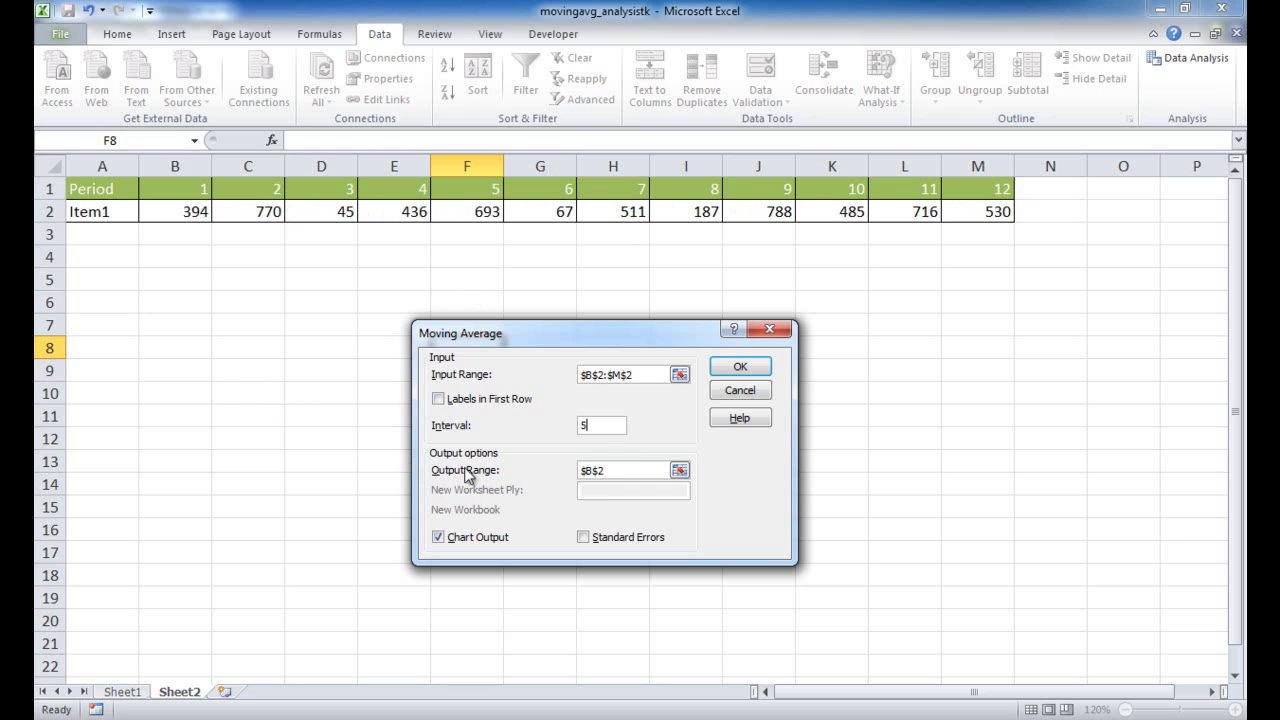
{"action": "double_click", "coordinate": [615, 470]}
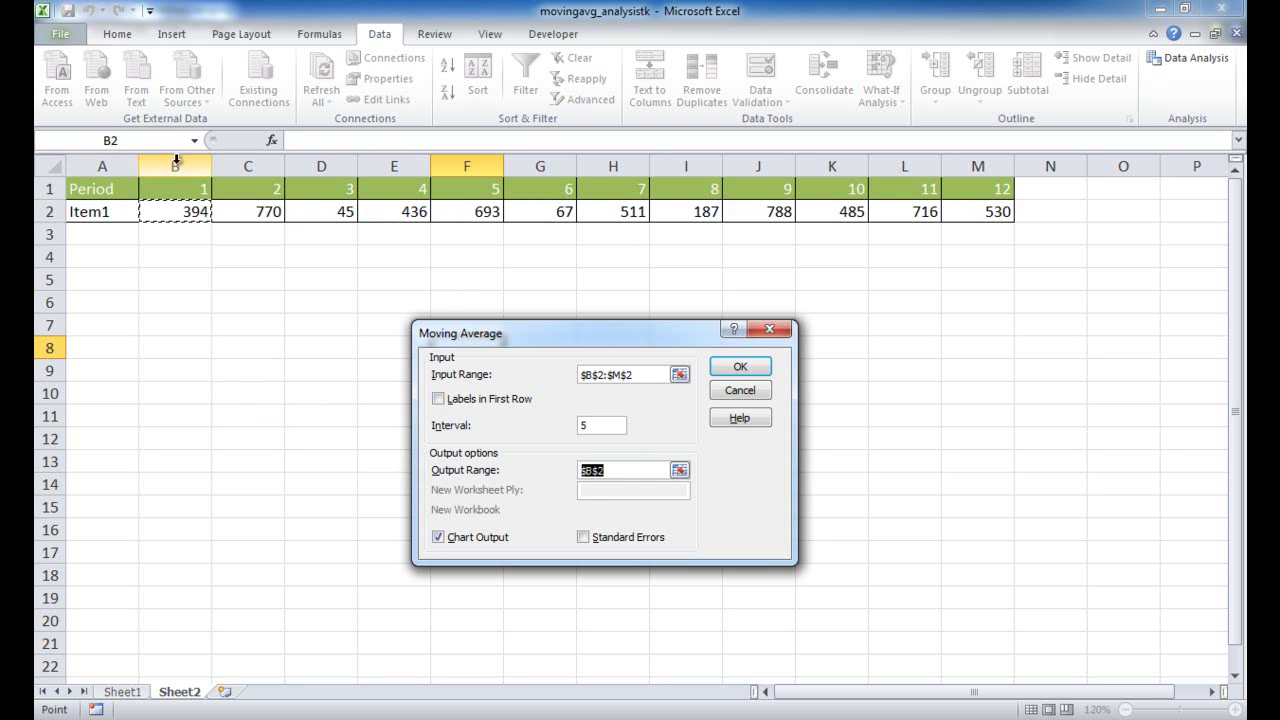
{"action": "left_click", "coordinate": [181, 233]}
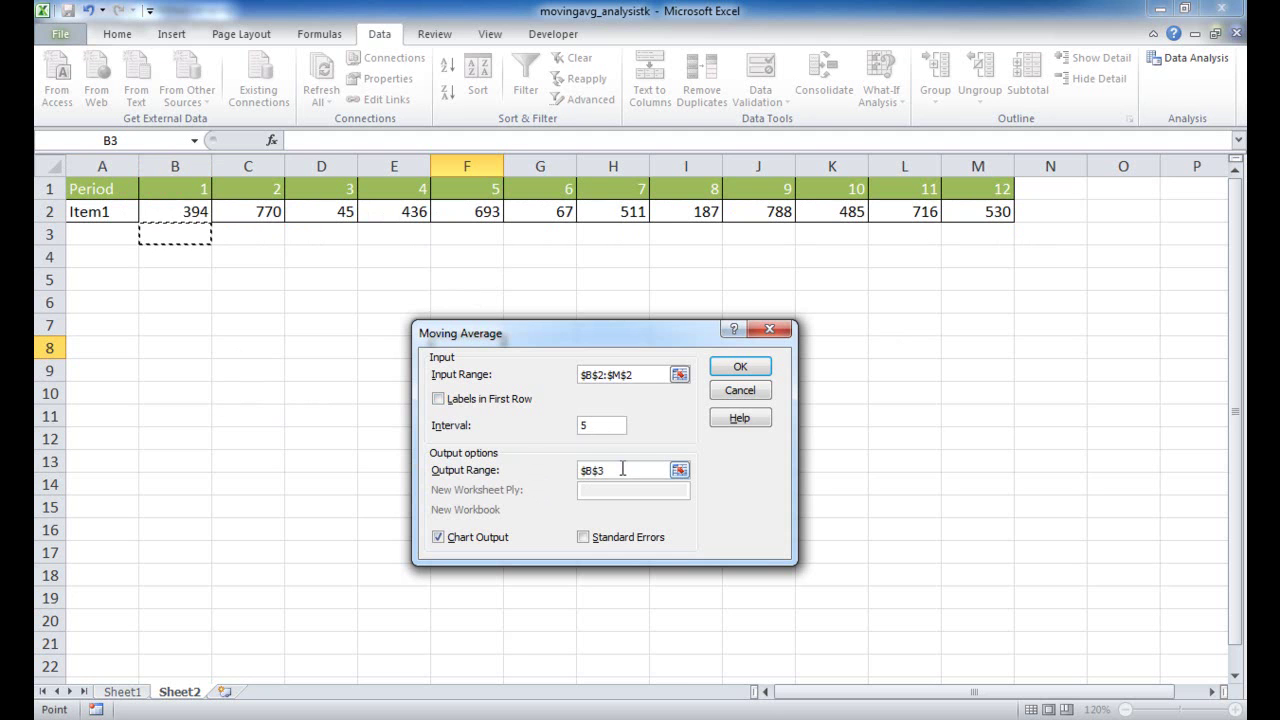
{"action": "left_click", "coordinate": [740, 367]}
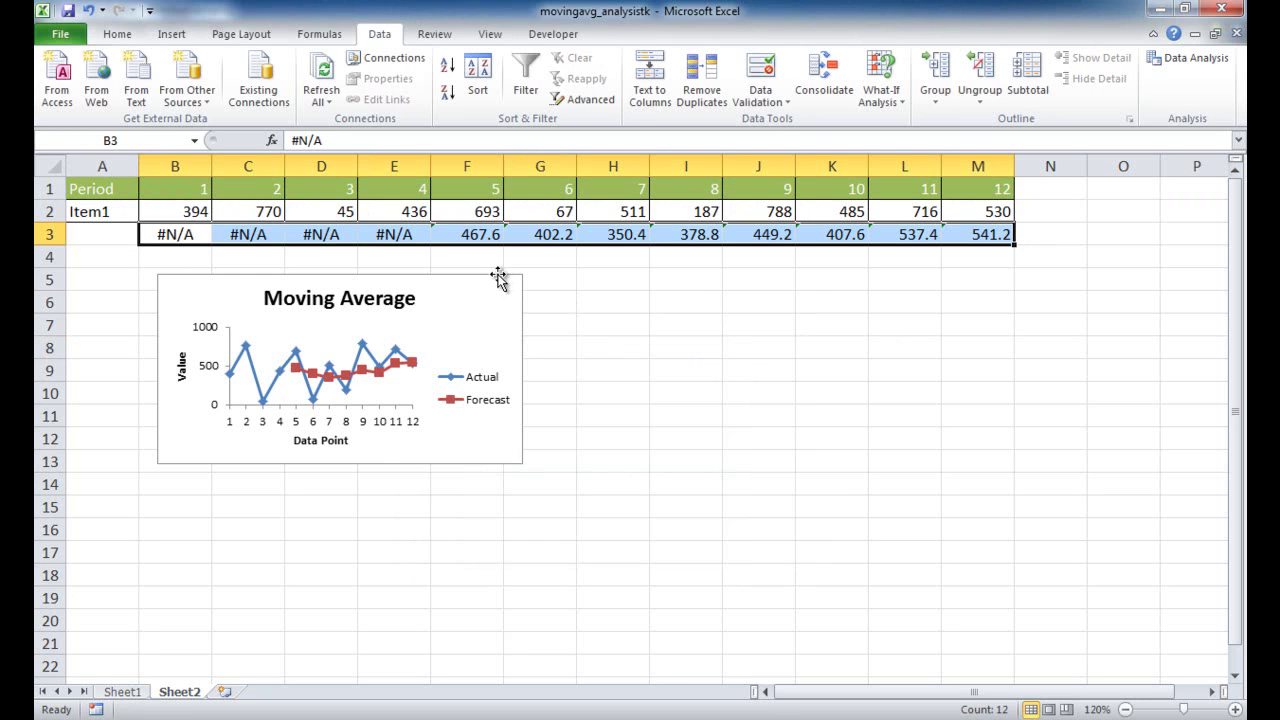
- Move the Sheet2 chart below the data and enlarge it to span rows 5 to 20
{"action": "left_click_drag", "start_coordinate": [497, 277], "coordinate": [525, 301]}
{"action": "left_click_drag", "start_coordinate": [554, 484], "coordinate": [981, 626]}
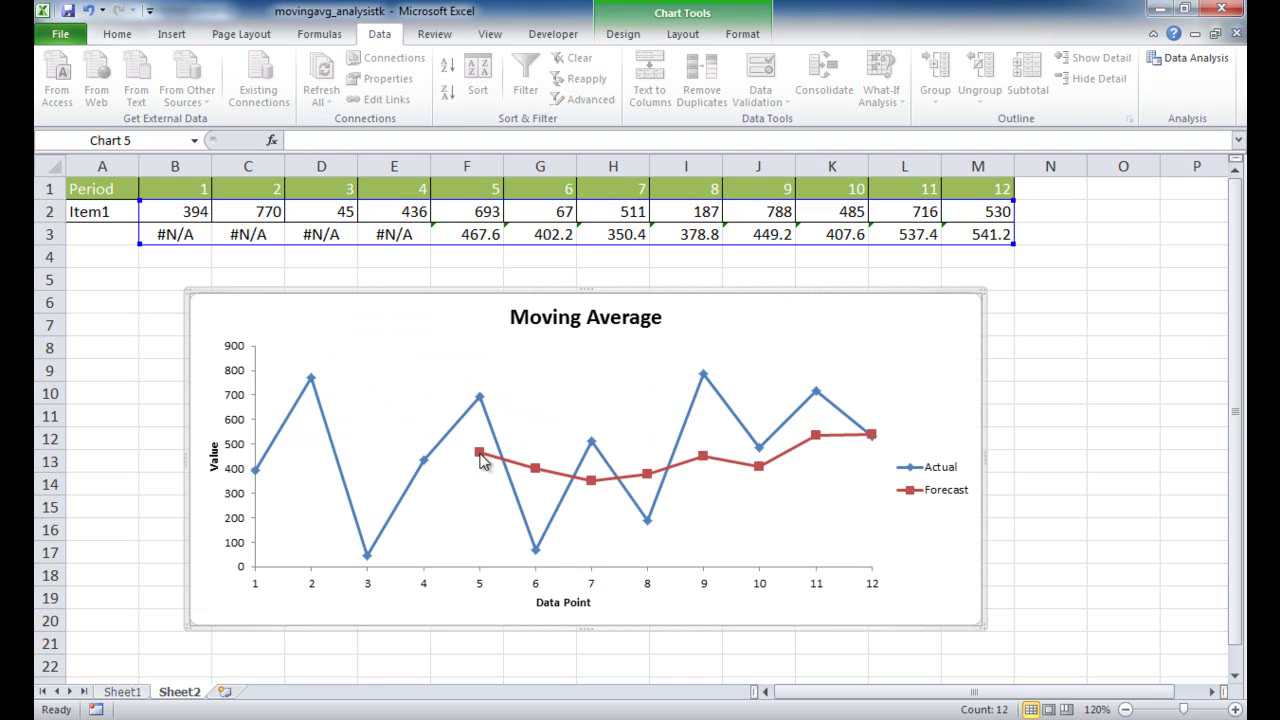